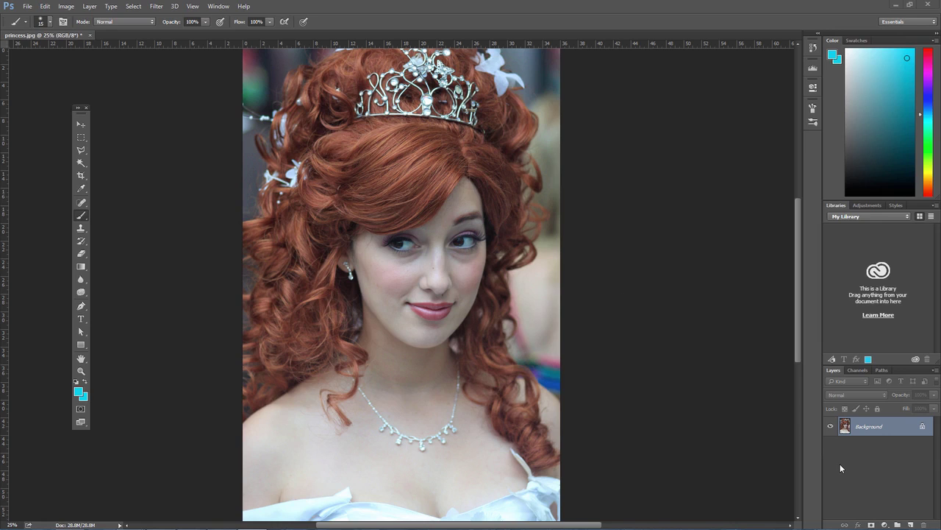
# Step: Duplicate the Background layer and set the copy's blend mode to Screen
pyautogui.hotkey('ctrl', 'j')
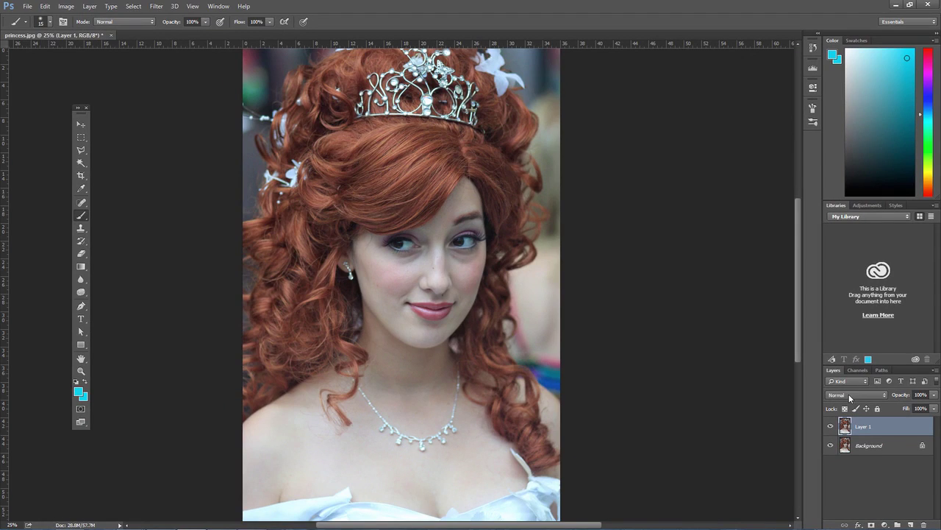
pyautogui.click(849, 395)
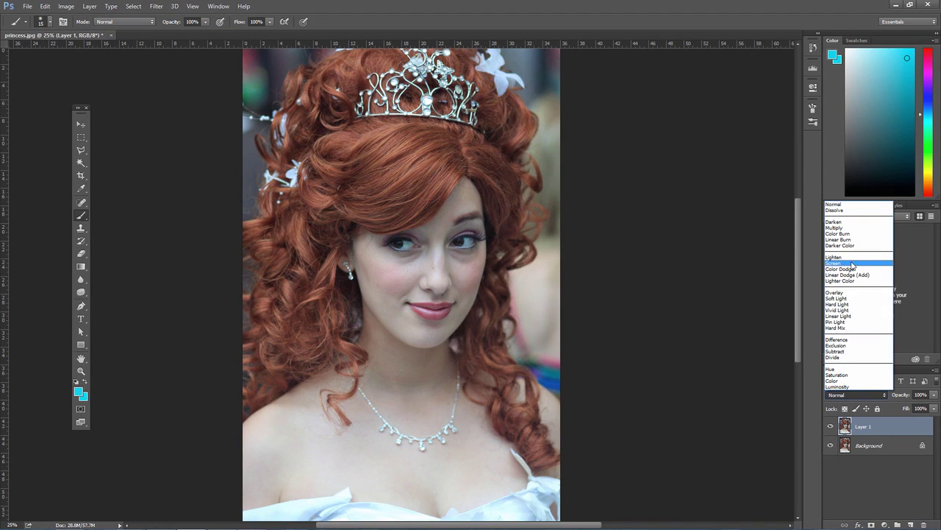
pyautogui.click(854, 265)
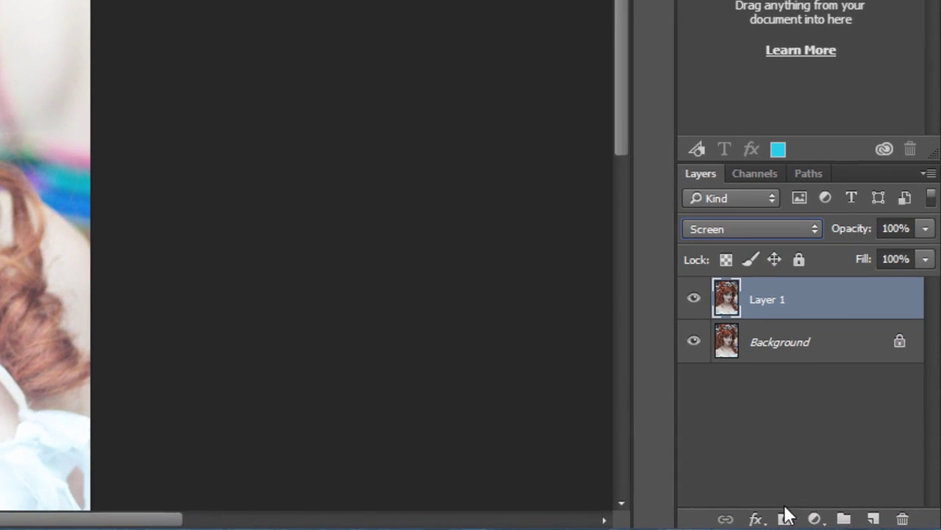
pyautogui.click(785, 518)
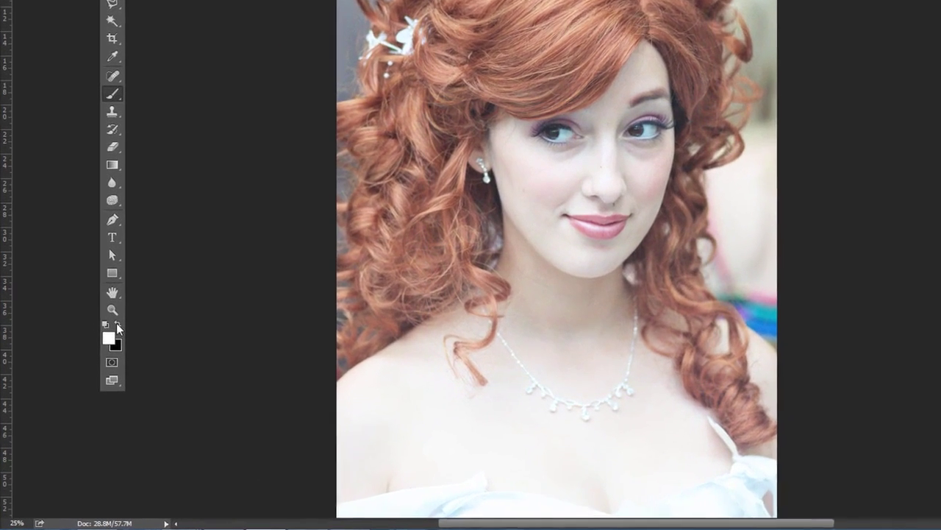
pyautogui.press('x')
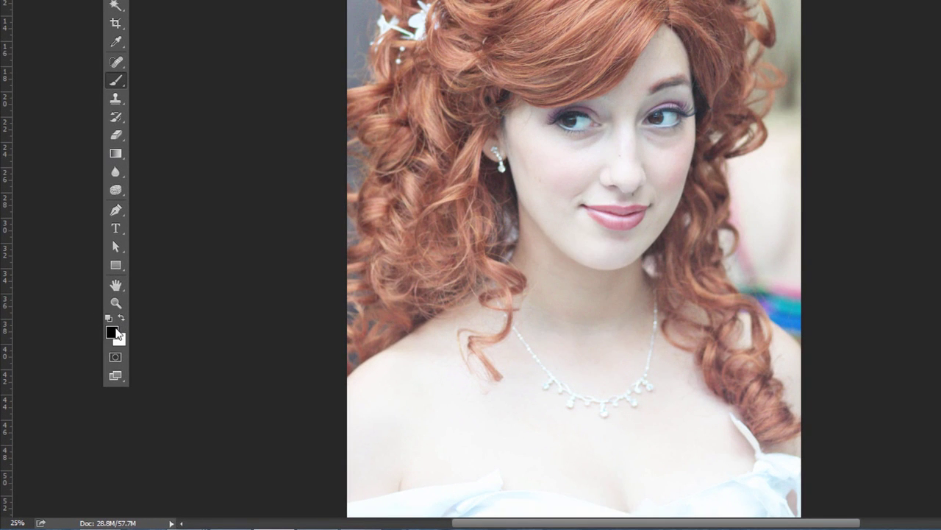
pyautogui.press('x')
pyautogui.press('x')
pyautogui.click(112, 335)
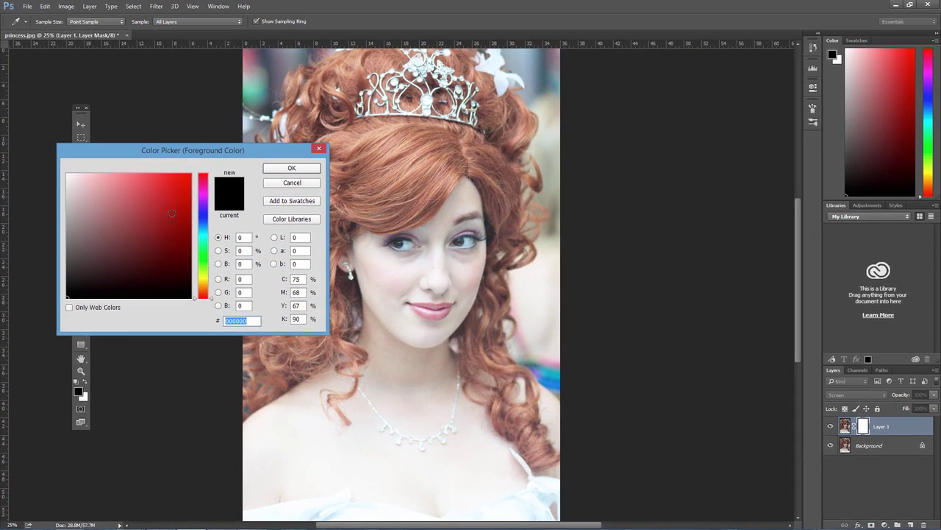
pyautogui.click(280, 184)
pyautogui.press('b')
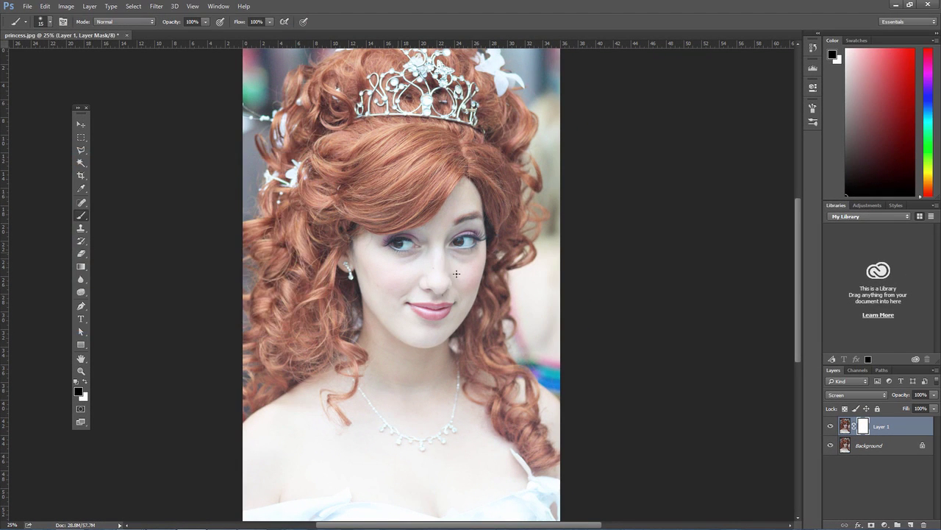
pyautogui.hotkey('ctrl', 'i')
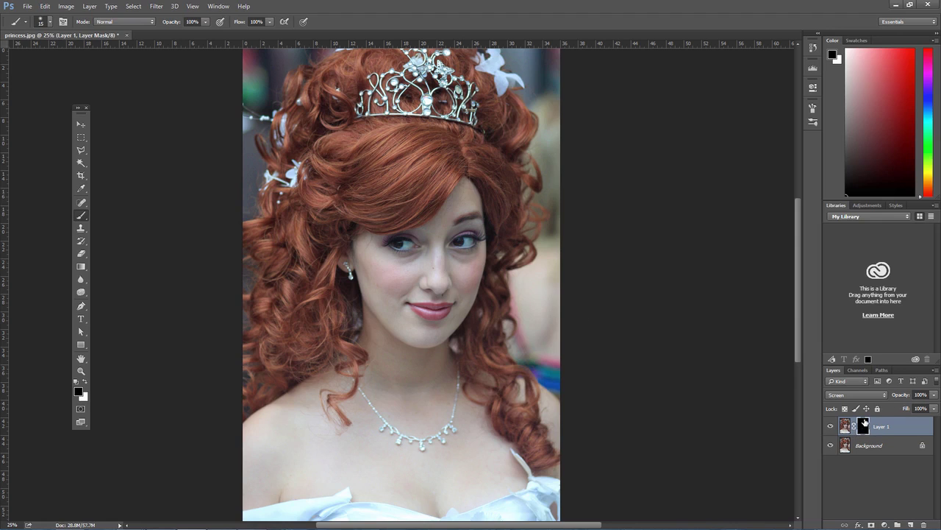
pyautogui.moveTo(869, 431); pyautogui.dragTo(924, 521)
pyautogui.click(515, 204)
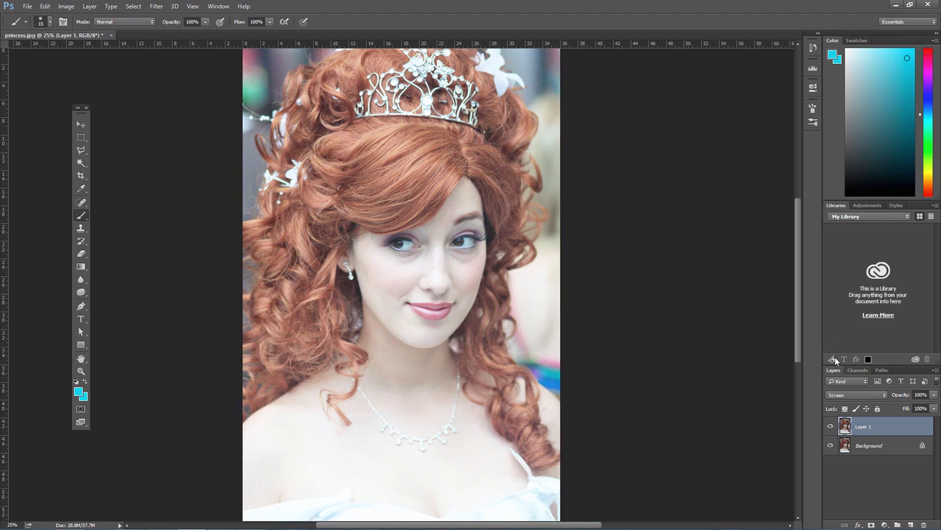
# Step: Float the Layers panel beside the photo and add a black, hide-all mask to Layer 1
pyautogui.moveTo(834, 374); pyautogui.dragTo(598, 120)
pyautogui.moveTo(704, 273); pyautogui.dragTo(711, 302)
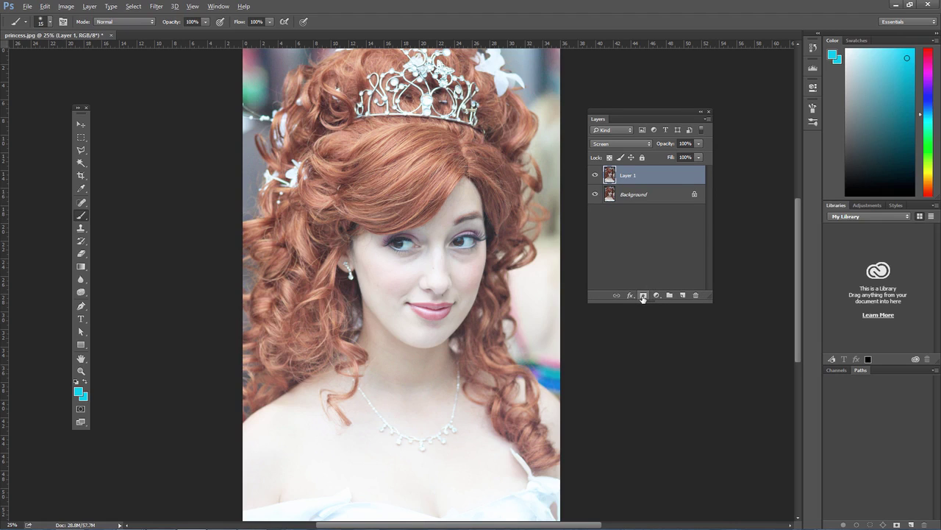
pyautogui.keyDown('alt'); pyautogui.click(643, 296); pyautogui.keyUp('alt')
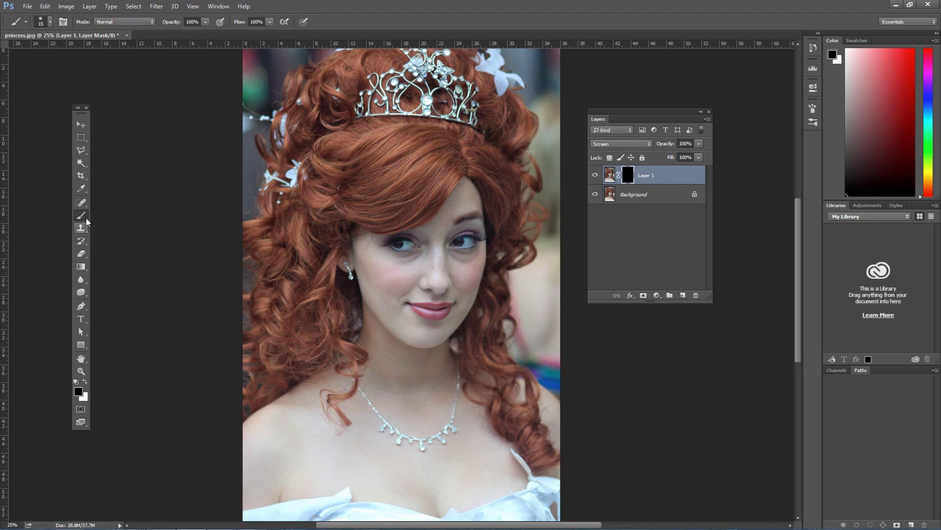
# Step: Make white the foreground colour and set up a soft round brush with 0% hardness, enlarged to 200 px
pyautogui.click(84, 384)
pyautogui.click(49, 21)
pyautogui.click(38, 99)
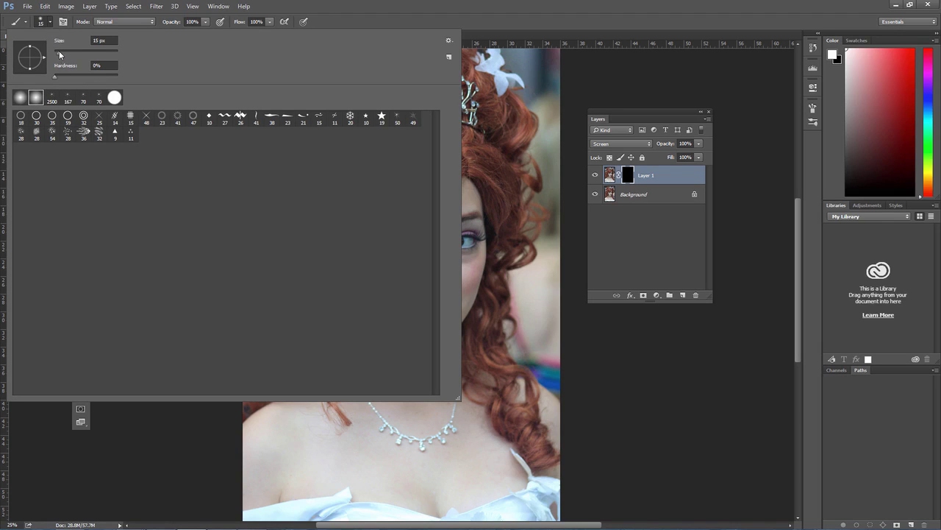
pyautogui.moveTo(58, 53); pyautogui.dragTo(61, 53)
pyautogui.click(51, 24)
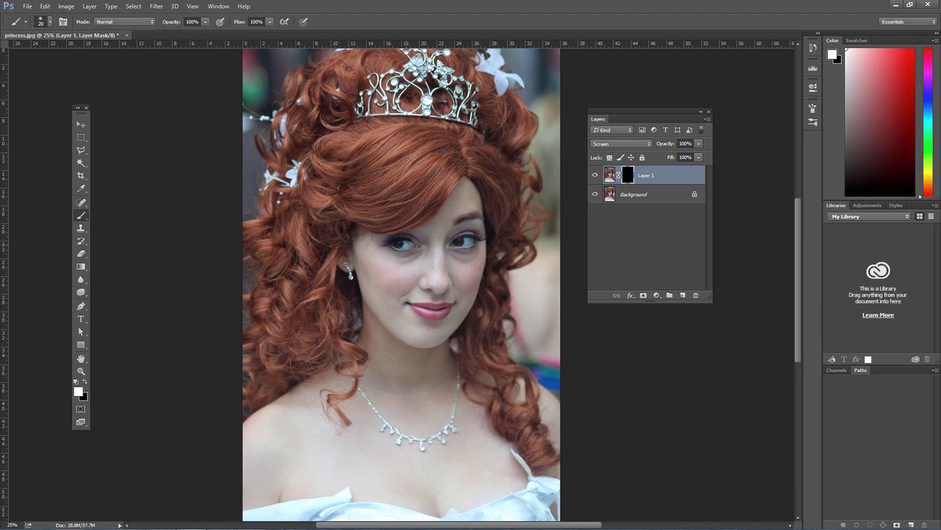
pyautogui.press(']')
pyautogui.press(']')
pyautogui.press(']')
pyautogui.press(']')
pyautogui.moveTo(411, 240); pyautogui.dragTo(405, 243)
# Step: Reduce the brush to about 25 px and paint white on the mask over the white of the eye on the earring side
pyautogui.hotkey('ctrl', '+')
pyautogui.hotkey('ctrl', '+')
pyautogui.hotkey('ctrl', '+')
pyautogui.hotkey('ctrl', '+')
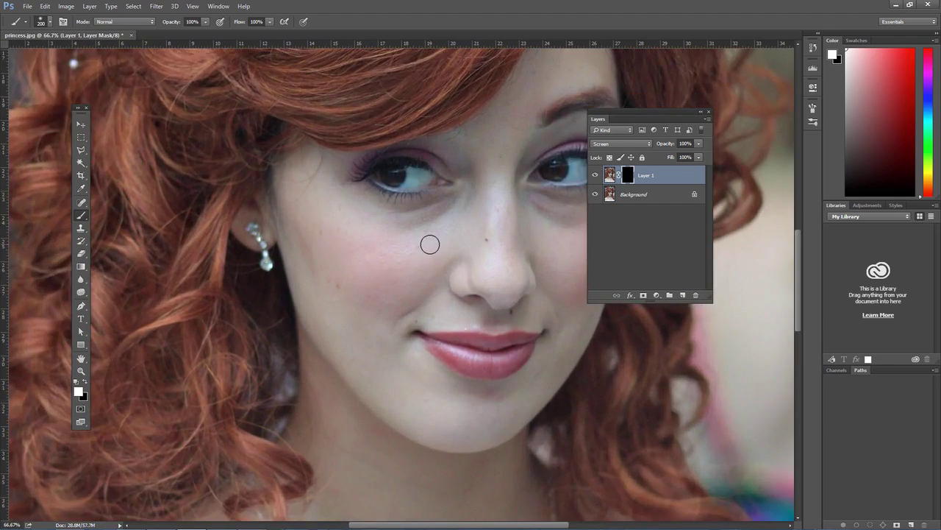
pyautogui.scroll(5, 429, 242)
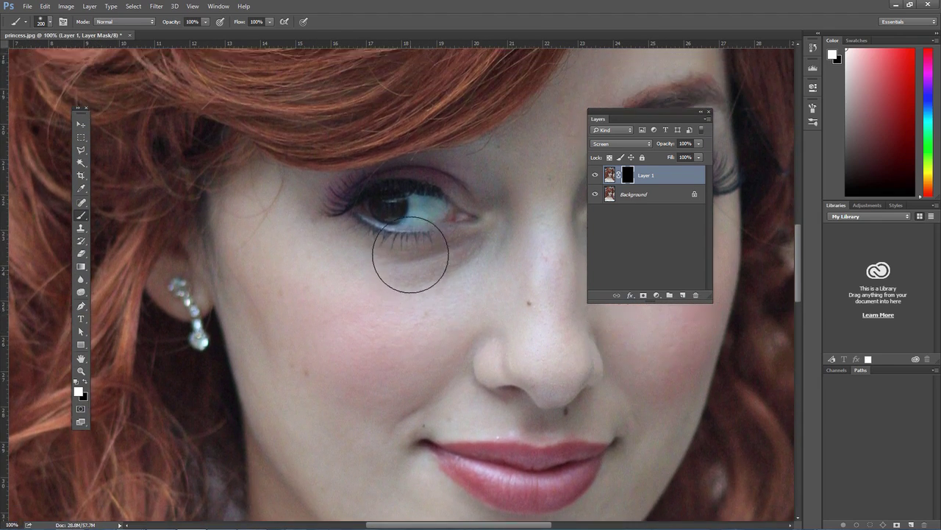
pyautogui.scroll(1, 412, 250)
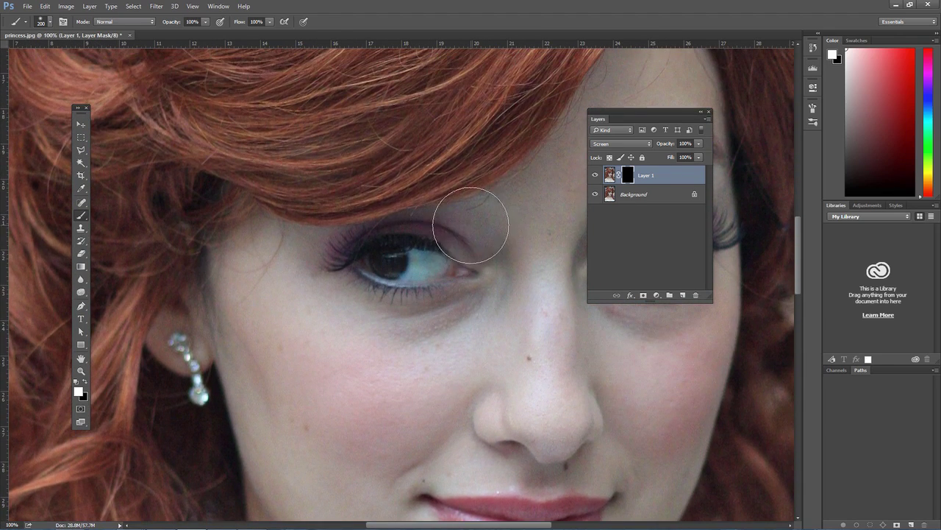
pyautogui.scroll(1, 460, 229)
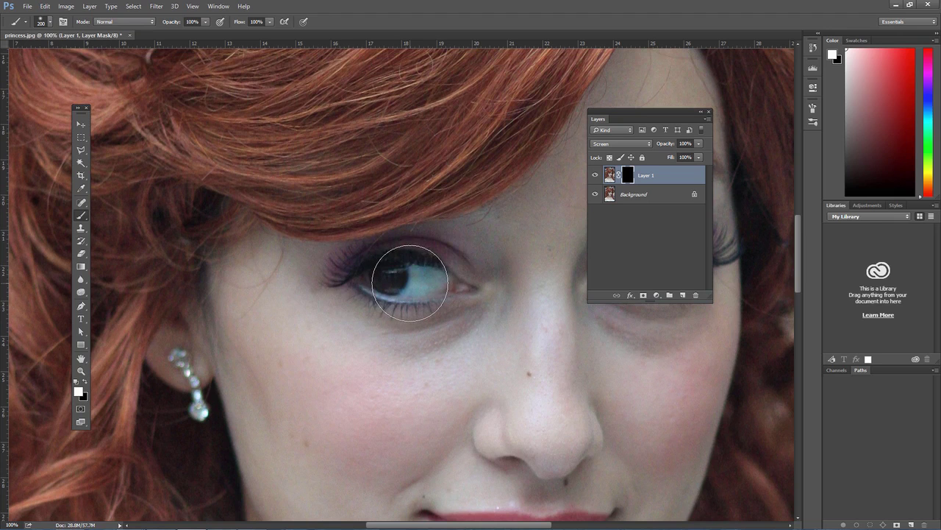
pyautogui.press('[')
pyautogui.press('[')
pyautogui.press('[')
pyautogui.press('[')
pyautogui.press('[')
pyautogui.press('[')
pyautogui.press('[')
pyautogui.press('[')
pyautogui.press('[')
pyautogui.moveTo(445, 275)
pyautogui.mouseDown()
pyautogui.moveTo(403, 295)
pyautogui.moveTo(411, 268)
pyautogui.moveTo(443, 279)
pyautogui.moveTo(418, 273)
pyautogui.moveTo(409, 292)
pyautogui.moveTo(423, 280)
pyautogui.moveTo(414, 277)
pyautogui.moveTo(439, 280)
pyautogui.mouseUp()
pyautogui.press(']')
pyautogui.press(']')
pyautogui.press(']')
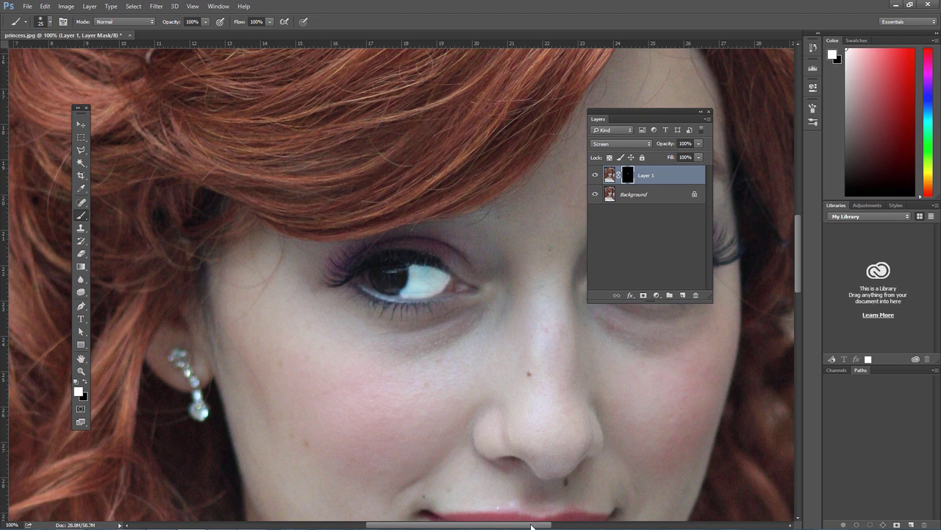
# Step: Brighten the white of the other eye on the mask, outlining it with a 10 px brush and filling it at 25 px
pyautogui.moveTo(531, 525); pyautogui.dragTo(590, 525)
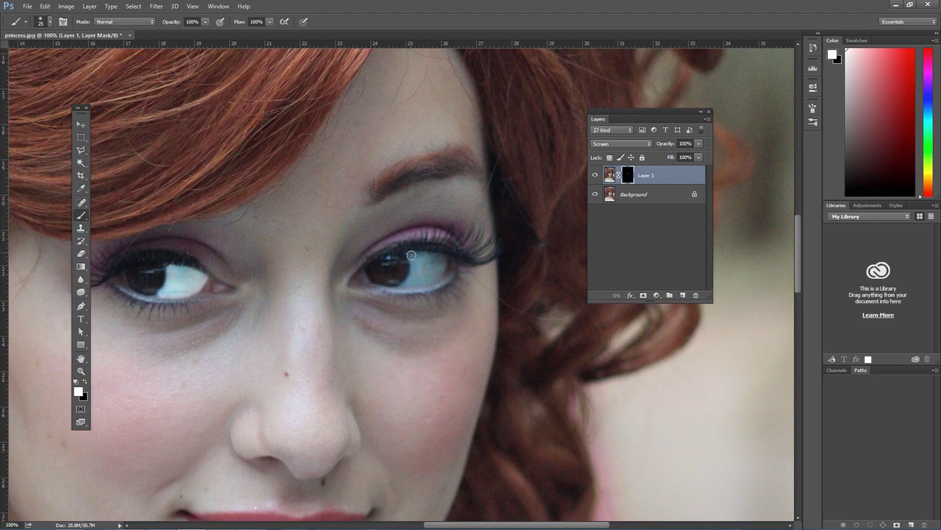
pyautogui.press(']')
pyautogui.press('[')
pyautogui.press('[')
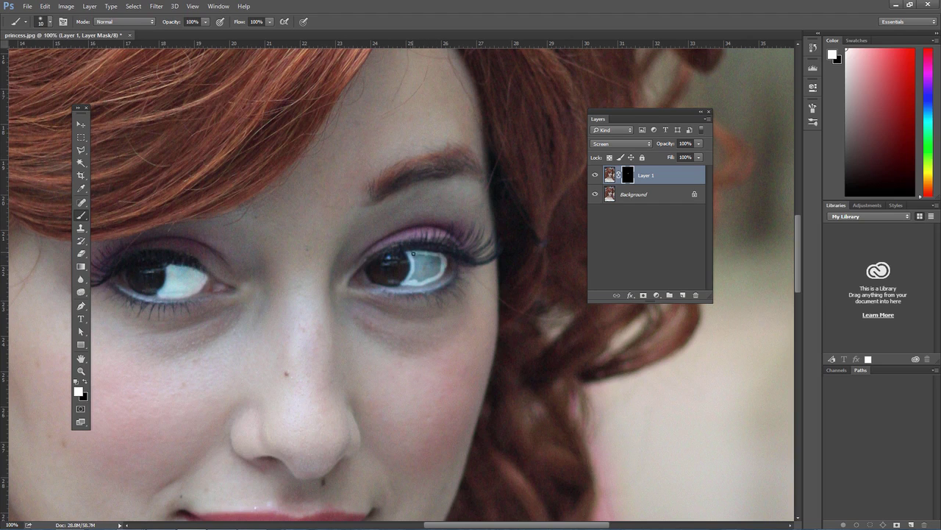
pyautogui.press(']')
pyautogui.press(']')
pyautogui.press(']')
pyautogui.moveTo(416, 275)
pyautogui.mouseDown()
pyautogui.moveTo(423, 258)
pyautogui.moveTo(437, 261)
pyautogui.moveTo(425, 274)
pyautogui.moveTo(440, 267)
pyautogui.moveTo(421, 278)
pyautogui.moveTo(441, 264)
pyautogui.moveTo(429, 260)
pyautogui.moveTo(433, 275)
pyautogui.mouseUp()
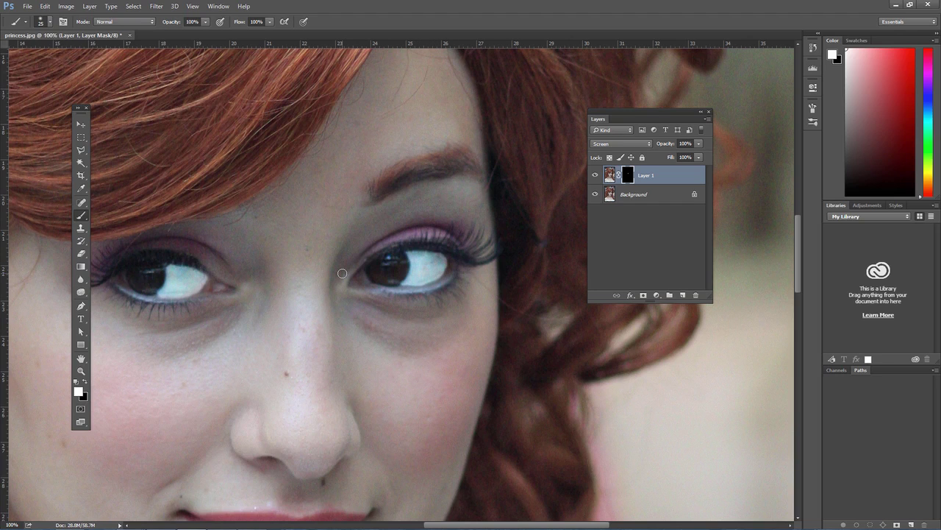
# Step: Paint black on the mask over the iris of the earring-side eye to remove the spilled brightening, and restore white as the foreground colour
pyautogui.hotkey('ctrl', '-')
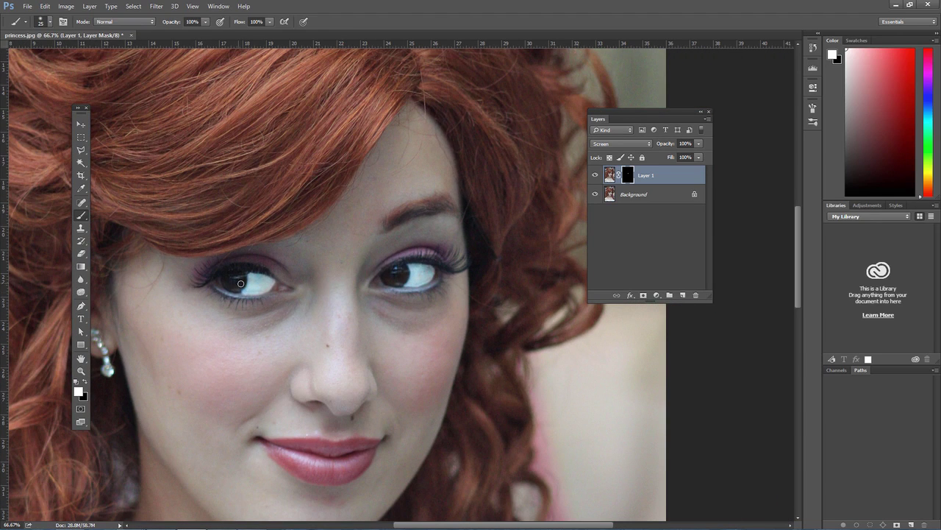
pyautogui.hotkey('ctrl', '+')
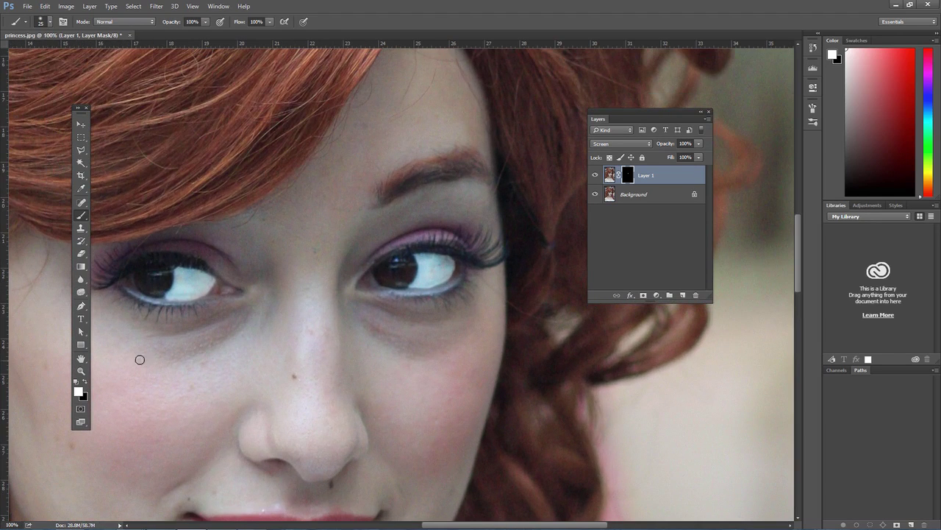
pyautogui.moveTo(187, 267)
pyautogui.mouseDown()
pyautogui.moveTo(375, 278)
pyautogui.moveTo(372, 300)
pyautogui.moveTo(361, 289)
pyautogui.moveTo(374, 305)
pyautogui.mouseUp()
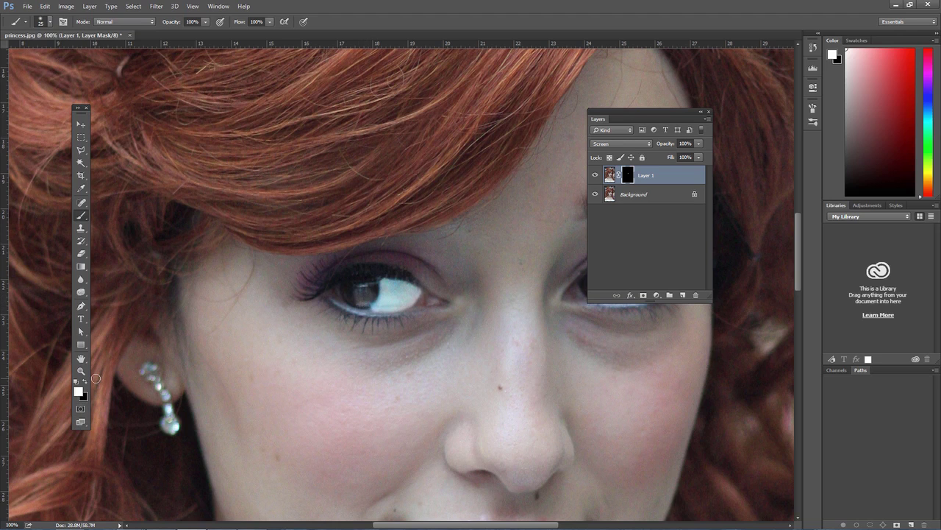
pyautogui.press('x')
pyautogui.moveTo(372, 283); pyautogui.dragTo(356, 300)
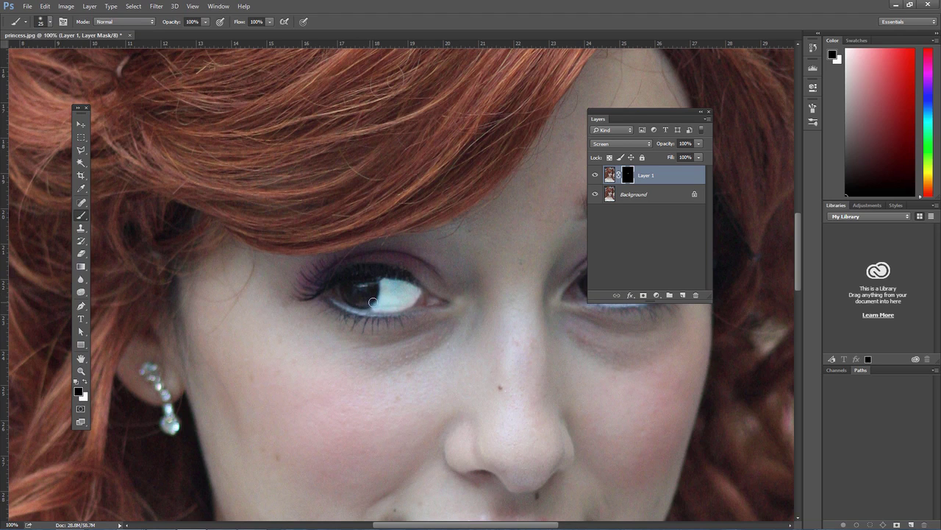
pyautogui.press('x')
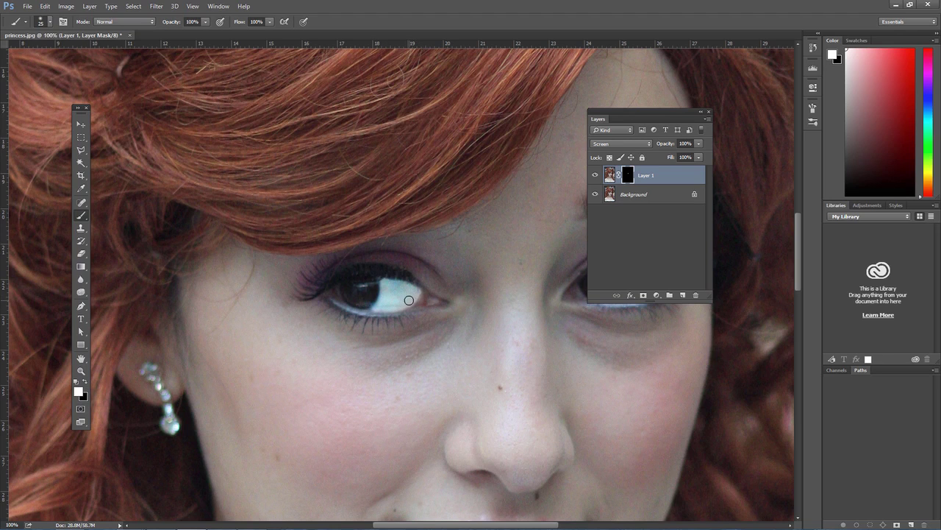
pyautogui.press('x')
pyautogui.press('x')
# Step: Toggle Layer 1's visibility to compare the eyes before and after whitening in the full portrait
pyautogui.moveTo(563, 523); pyautogui.dragTo(590, 520)
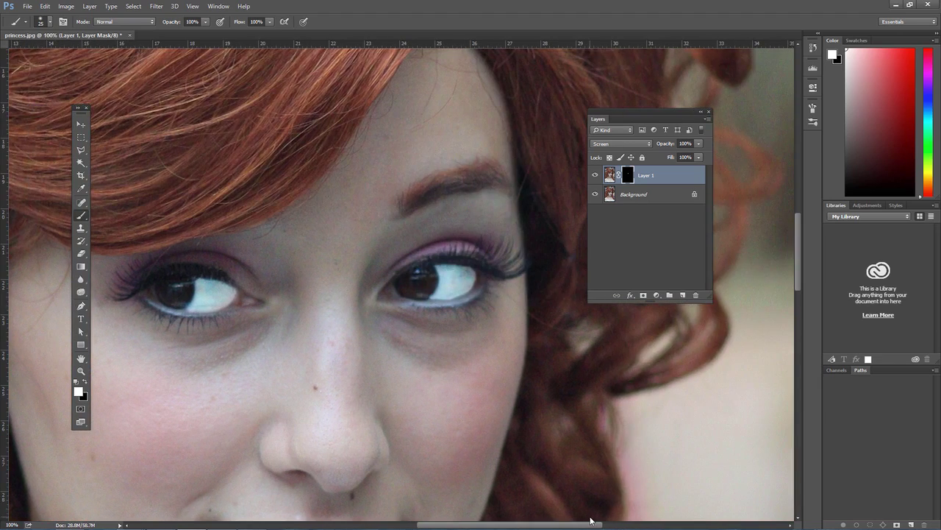
pyautogui.hotkey('ctrl', '-')
pyautogui.hotkey('ctrl', '-')
pyautogui.hotkey('ctrl', '-')
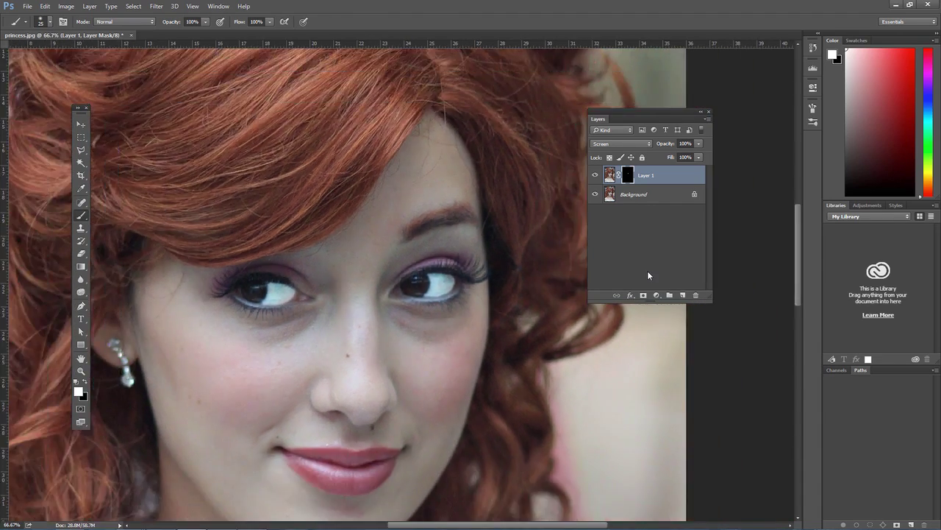
pyautogui.hotkey('ctrl', '-')
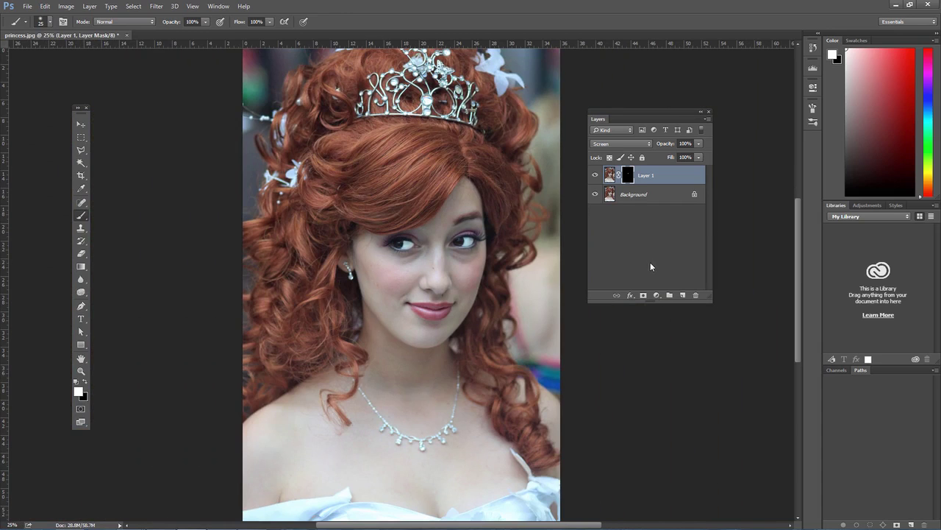
pyautogui.click(596, 177)
pyautogui.click(595, 176)
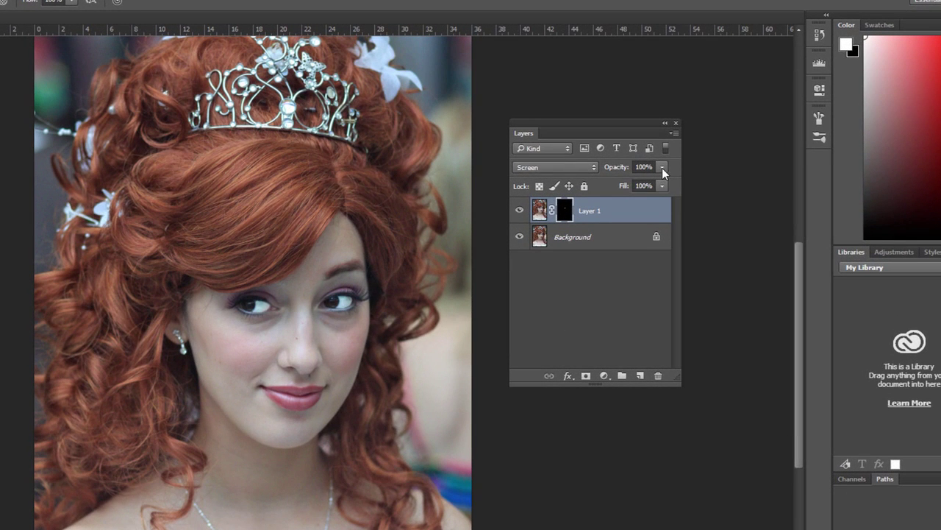
# Step: Lower Layer 1's opacity to 30% and hide the layer to compare the result with the original photo
pyautogui.click(699, 144)
pyautogui.moveTo(630, 189); pyautogui.dragTo(626, 189)
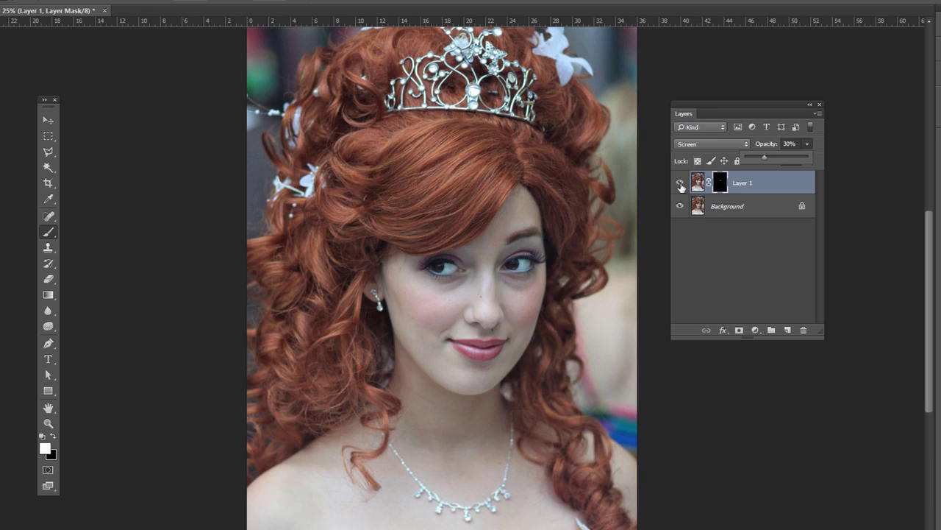
pyautogui.click(731, 125)
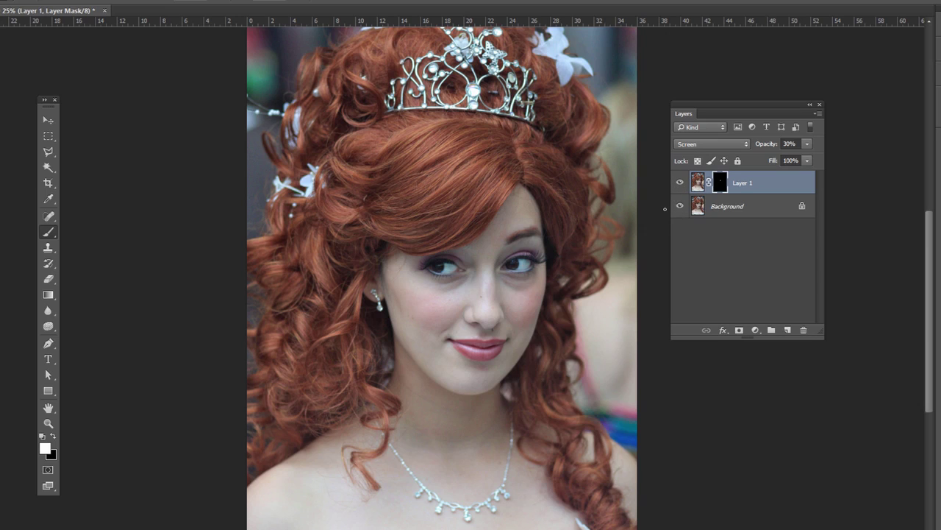
pyautogui.hotkey('ctrl', '-')
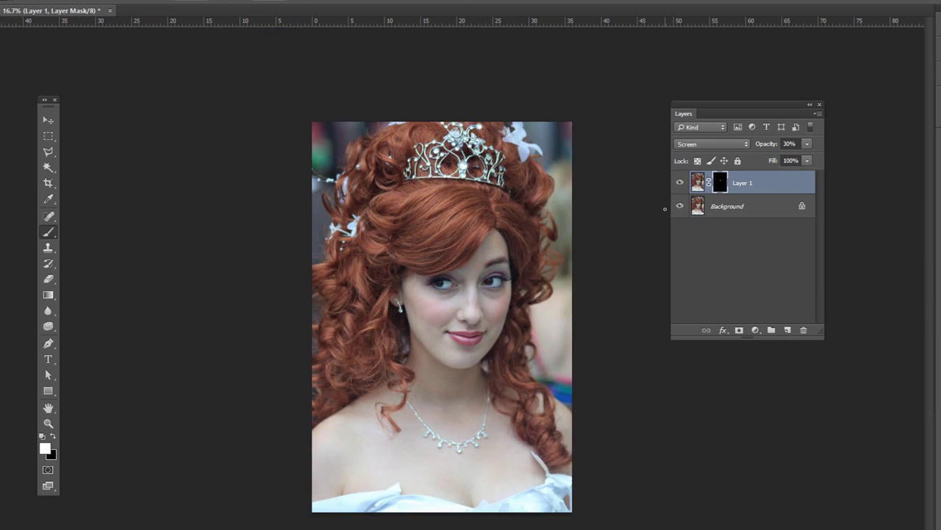
pyautogui.click(680, 182)
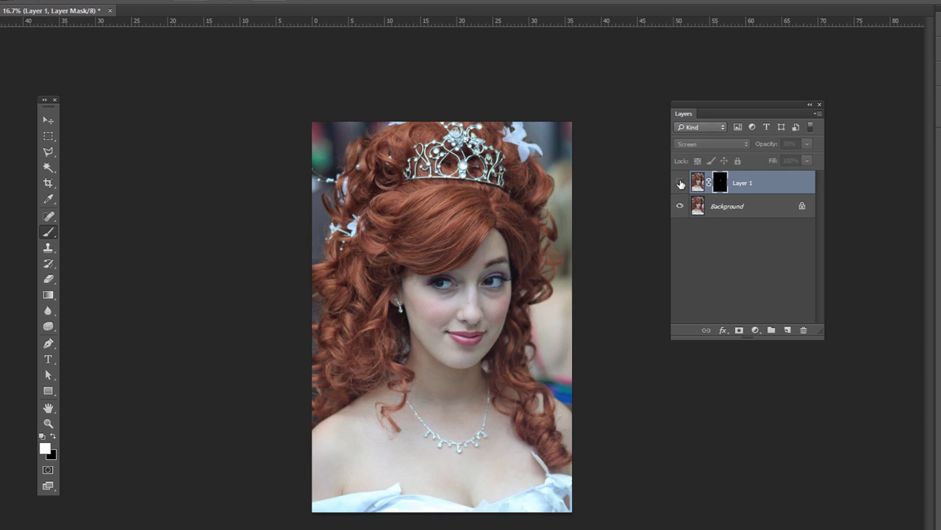